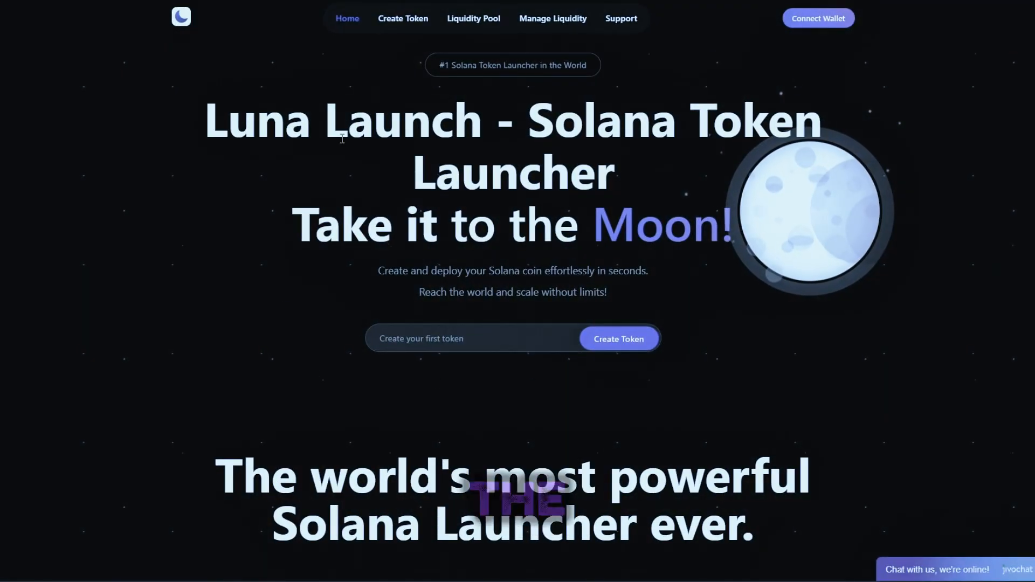
drag(196, 165, 438, 227)
click(805, 316)
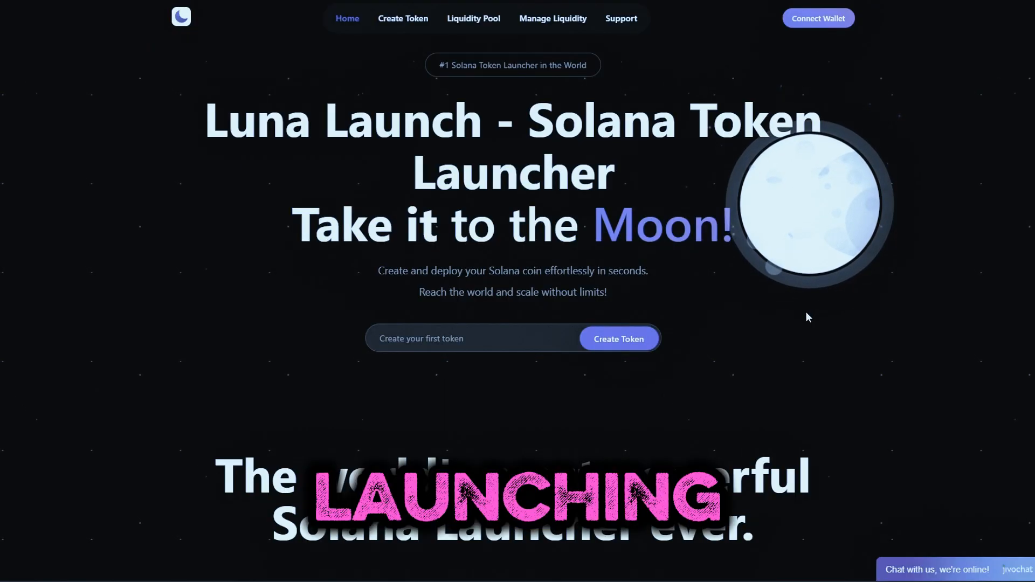
drag(805, 317, 699, 227)
drag(439, 226, 193, 106)
click(77, 93)
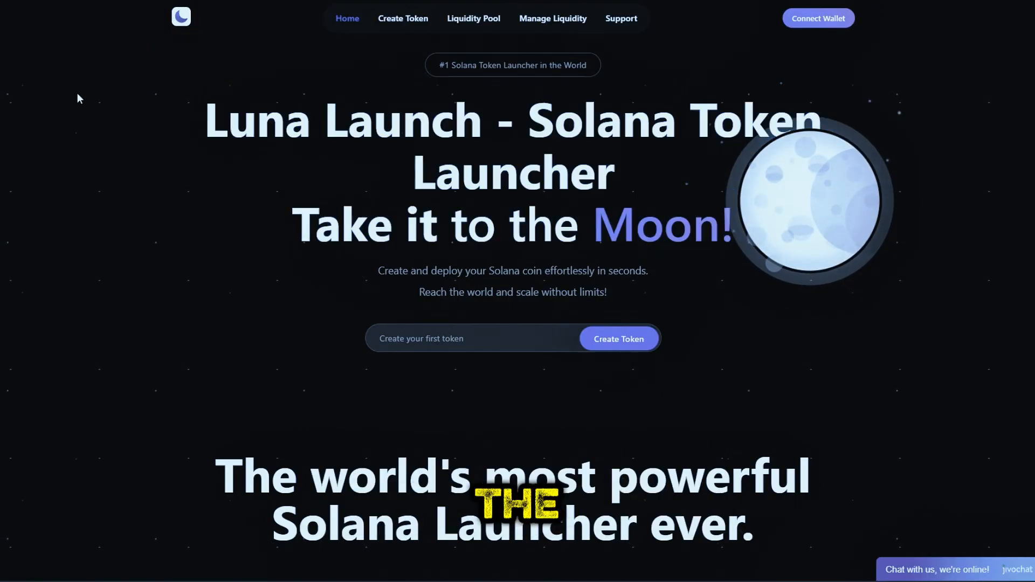
scroll(637, 317, down, 10)
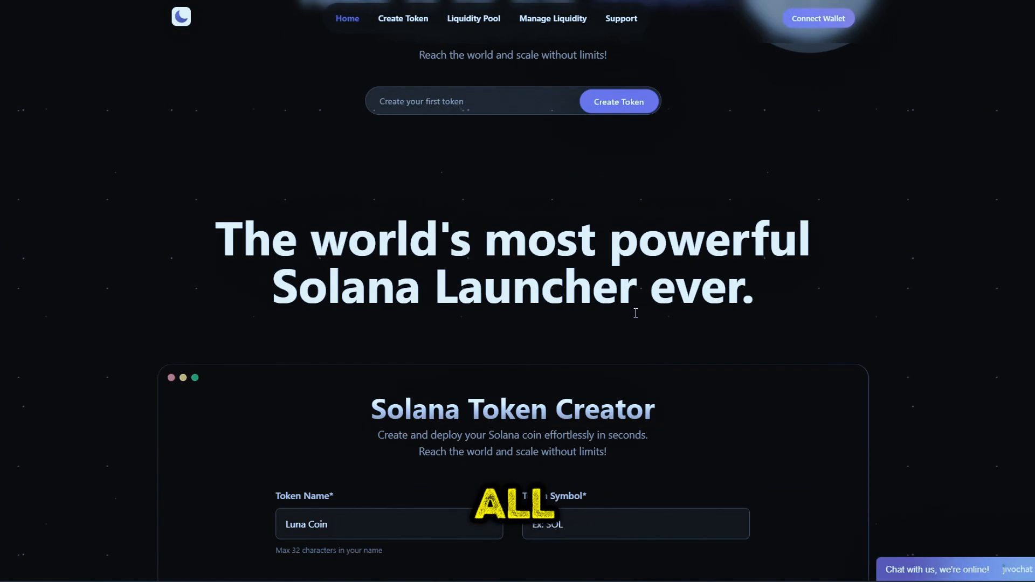
scroll(637, 319, down, 8)
scroll(638, 313, up, 5)
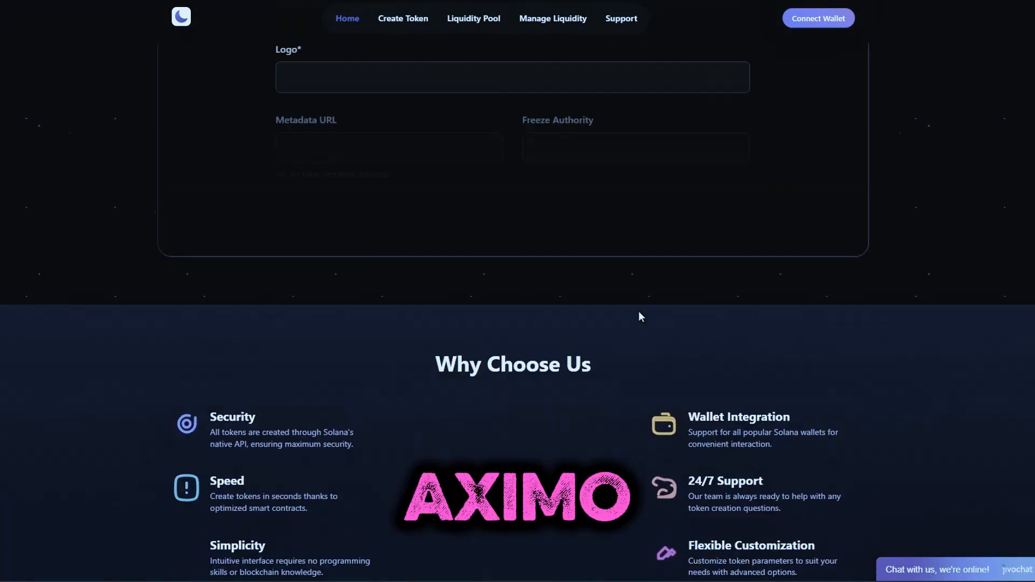
scroll(638, 313, down, 4)
scroll(638, 312, down, 10)
scroll(638, 312, up, 12)
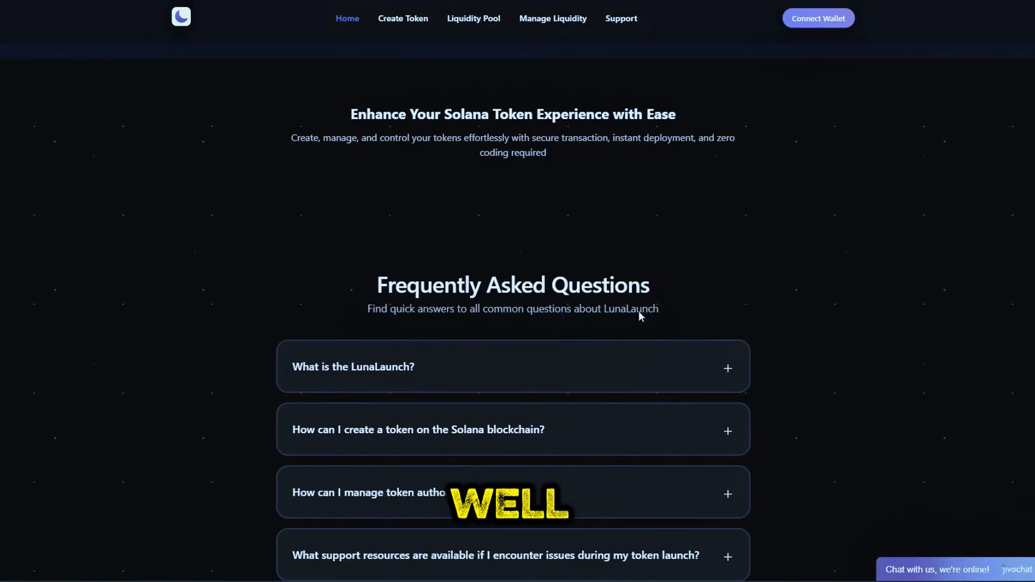
scroll(639, 310, up, 12)
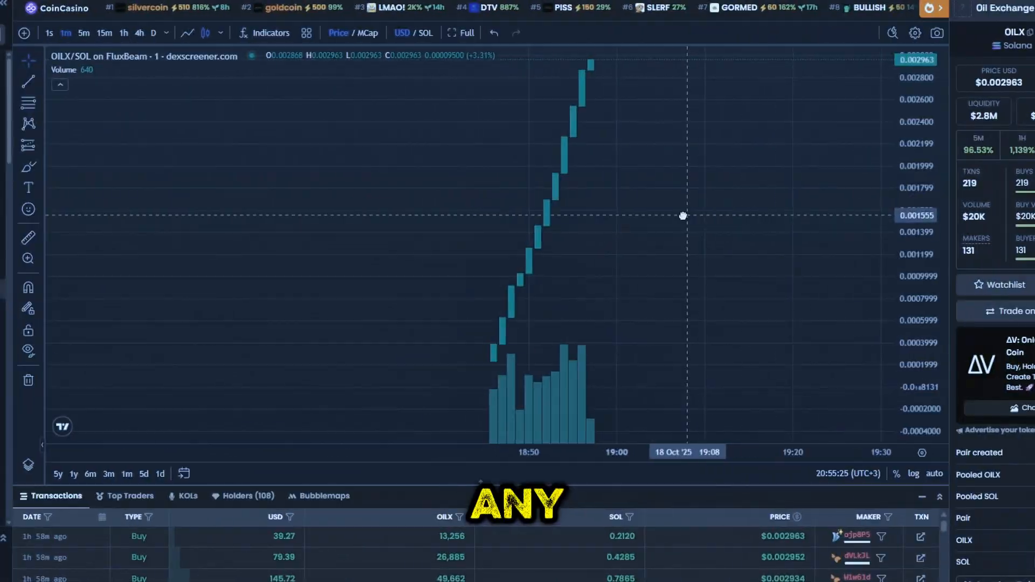
Step: Pan the OILX/SOL candlestick chart to the left
drag(683, 215, 651, 216)
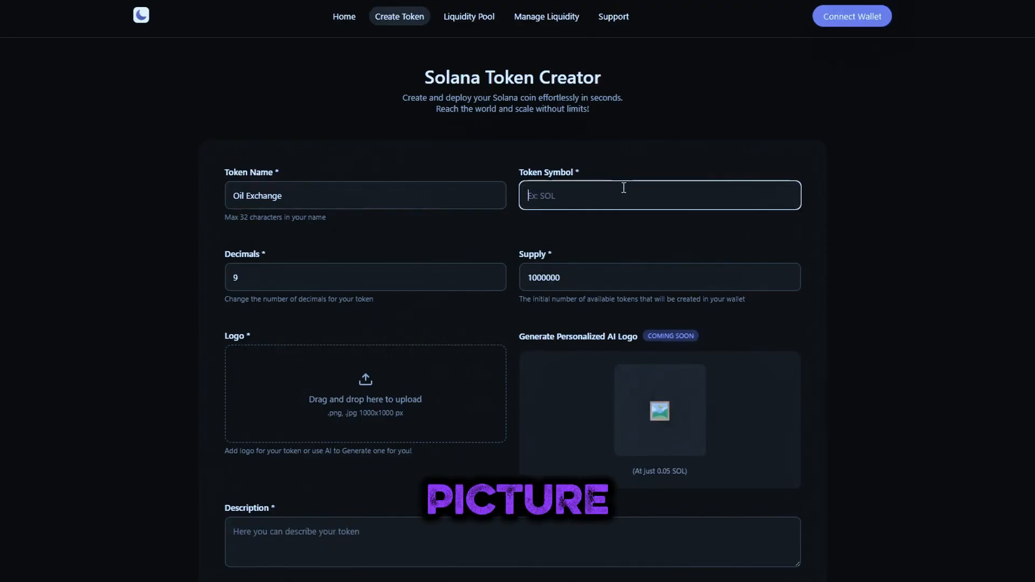
text(OILX)
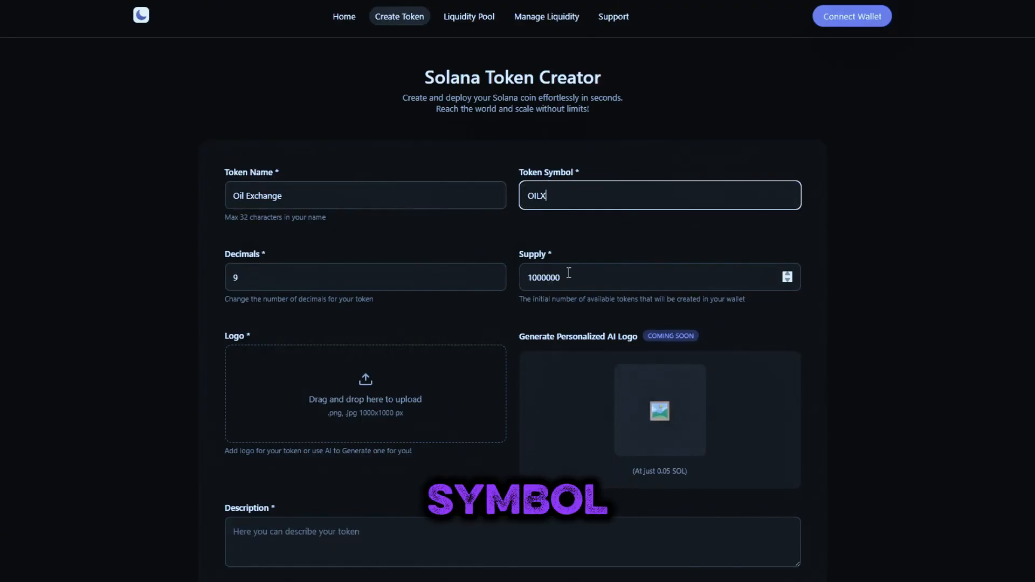
double_click(557, 276)
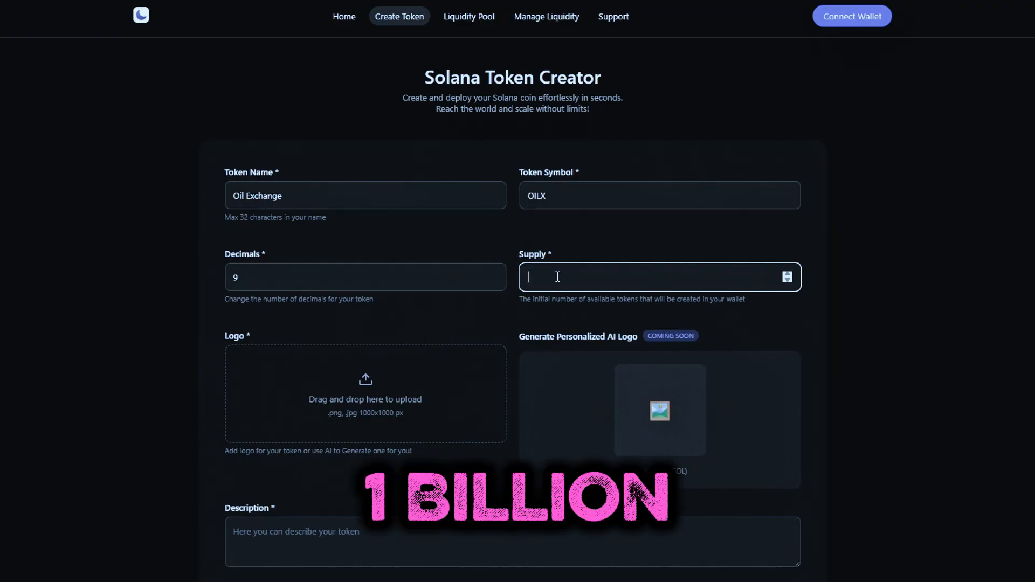
text(1000000000)
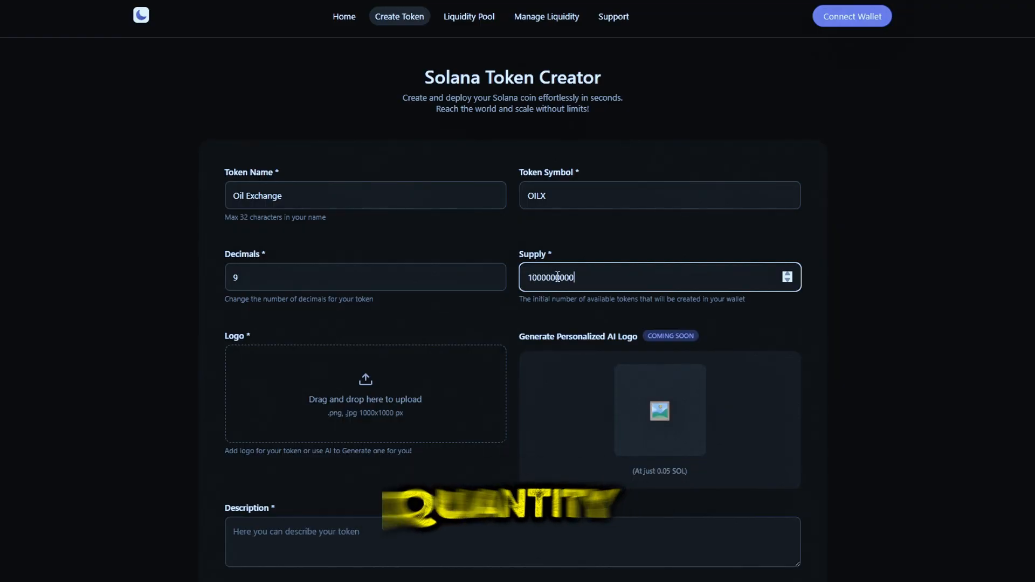
click(348, 286)
Step: Enter the token description OIL OFFICIAL TOKEN
scroll(305, 332, down, 3)
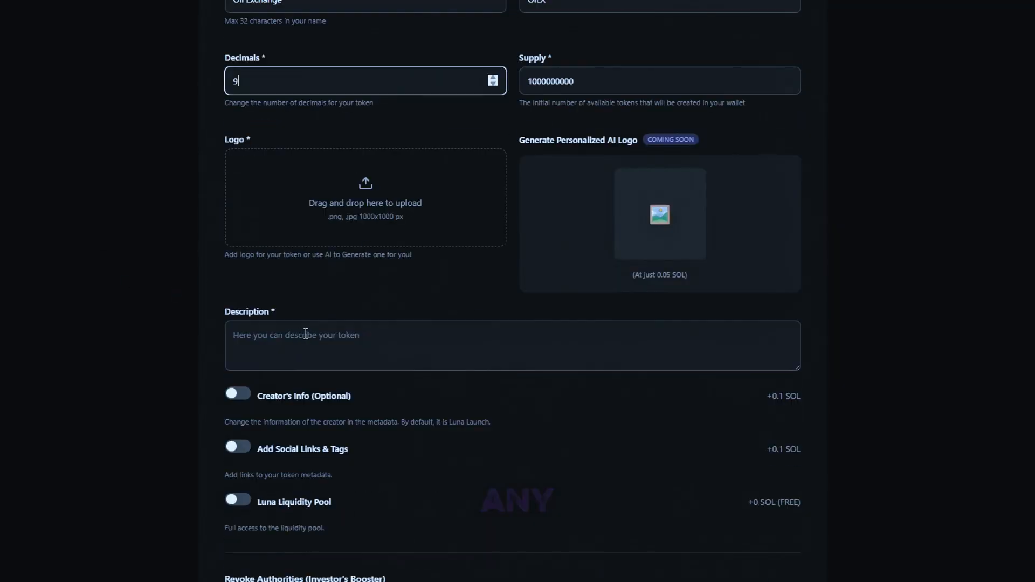
click(339, 333)
scroll(346, 331, up, 3)
scroll(361, 329, down, 3)
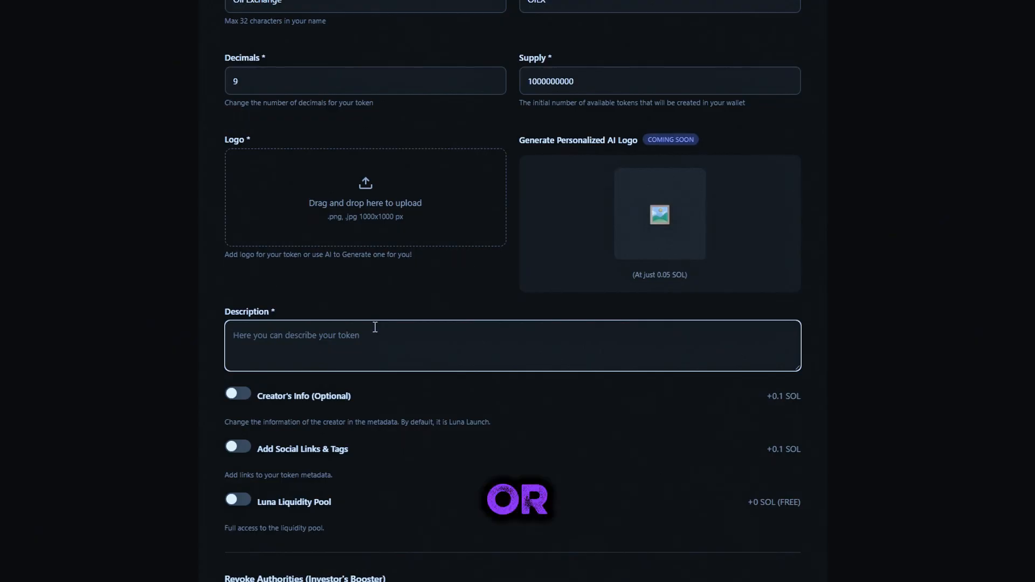
text(щш)
text(OiL O)
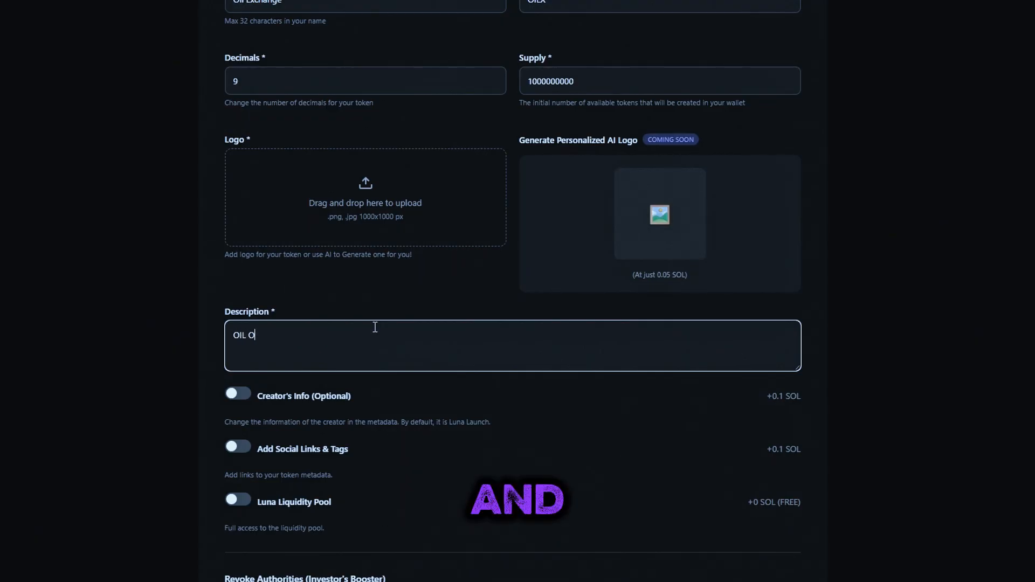
text(FICC)
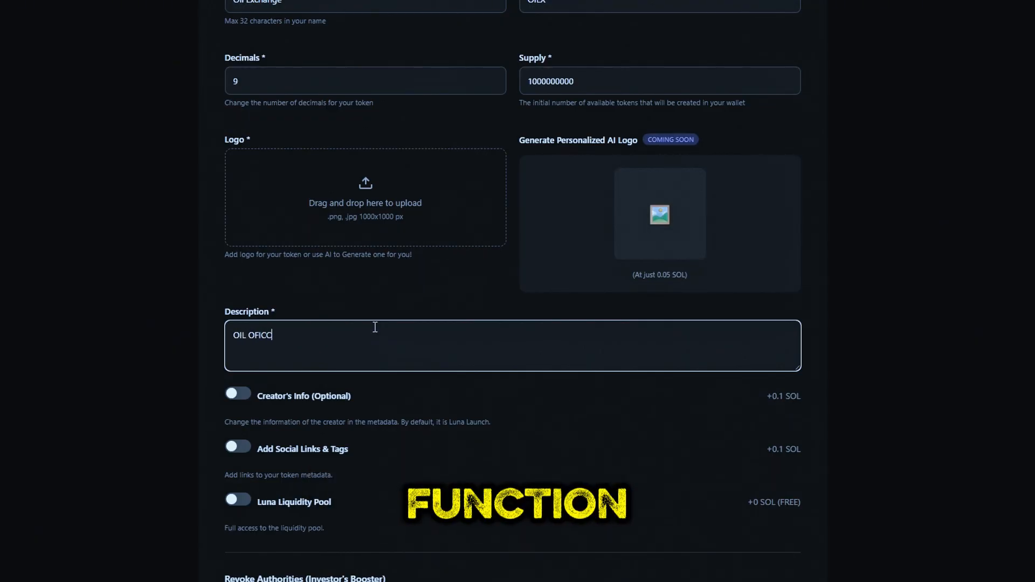
text(FFICIAL TOKEN)
Step: Switch on the Creator's Info option
scroll(373, 377, down, 1)
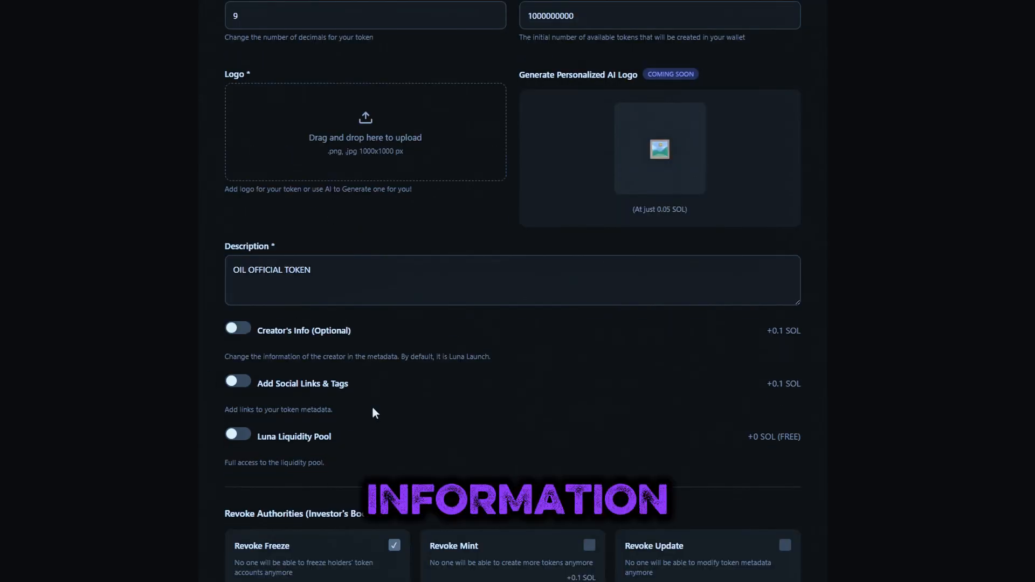
click(242, 329)
click(239, 331)
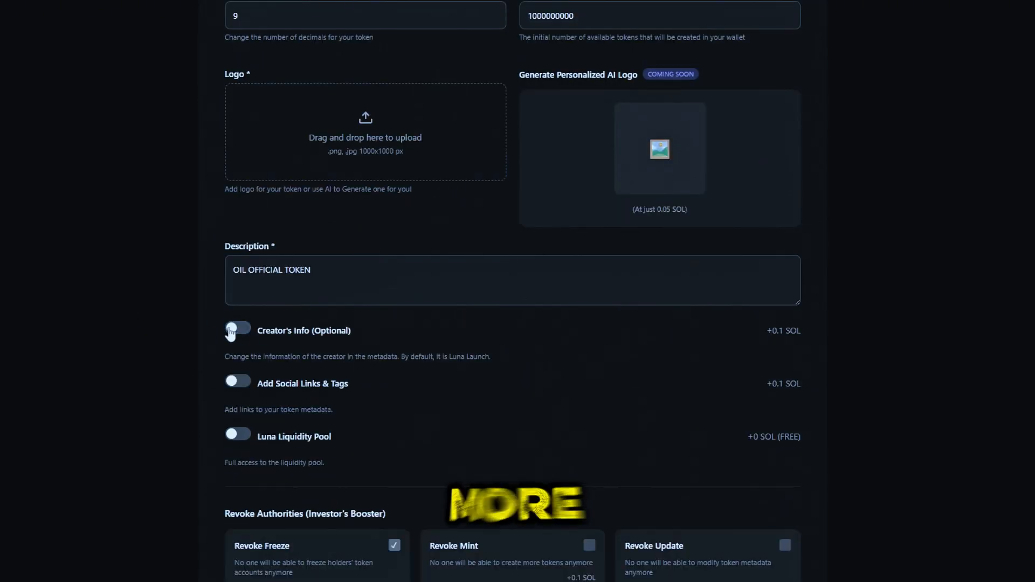
click(239, 331)
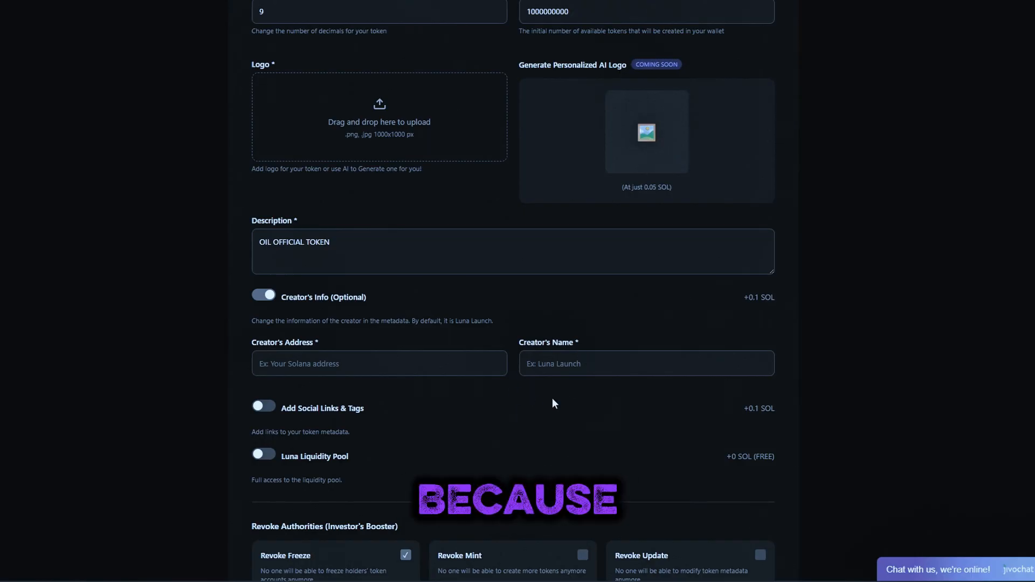
Step: Paste the creator's Solana address and enter the creator's name
click(421, 367)
text(2LeuUJCZTMULnA8tXorDoyKXgxdNorqVWRHVcPeqJrqk)
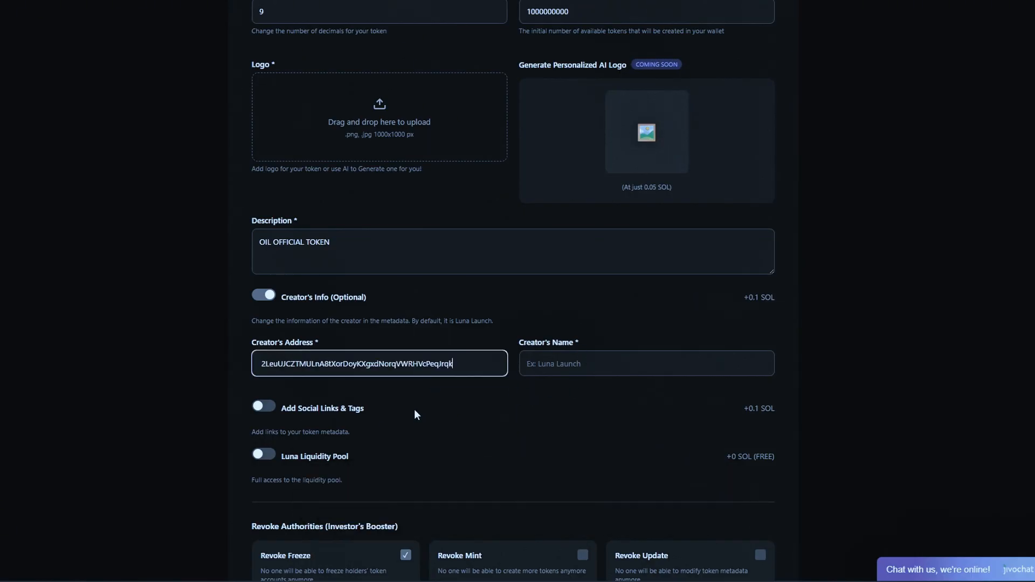
drag(463, 364, 287, 372)
click(578, 369)
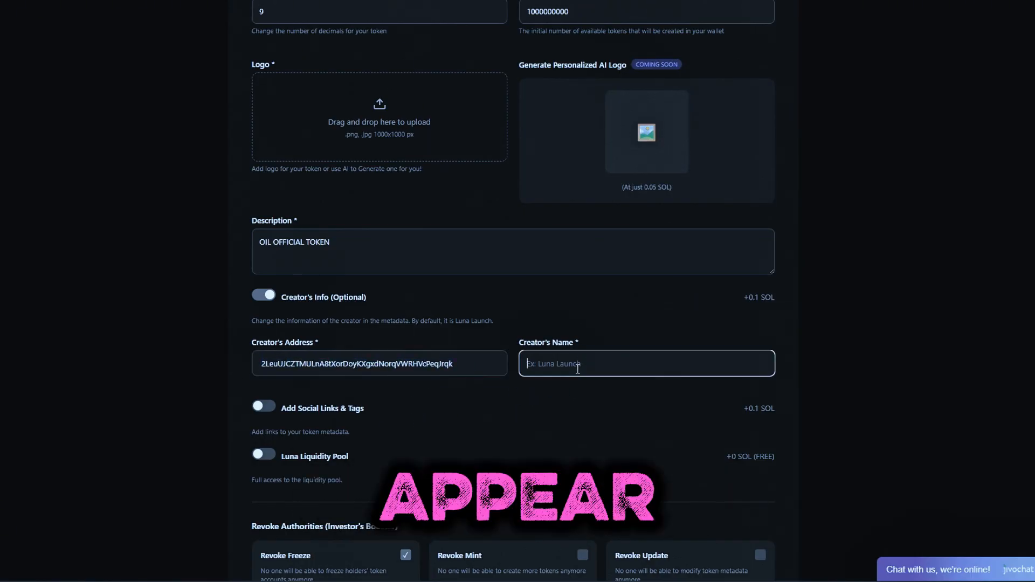
text(123)
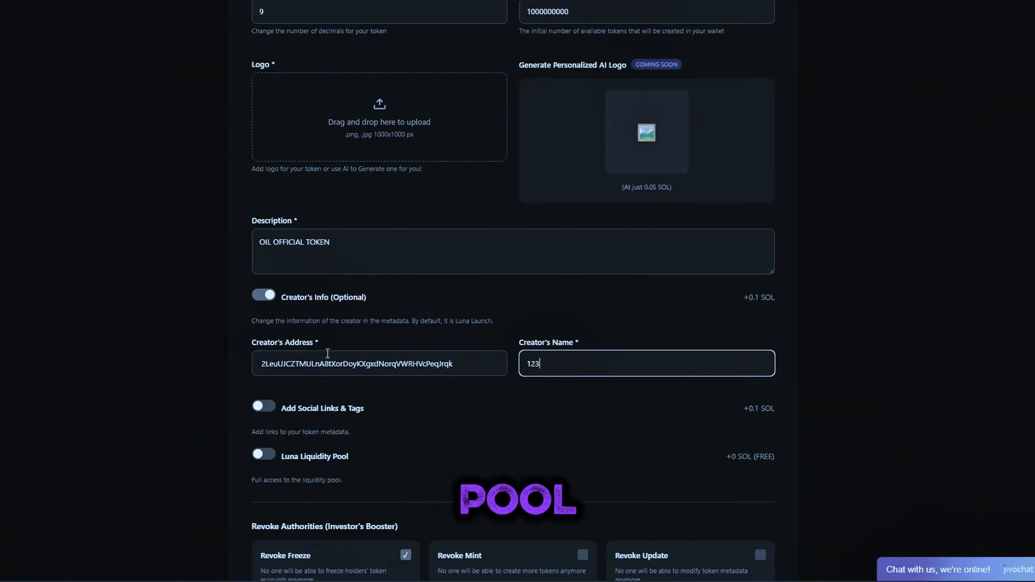
Step: Switch on the Luna Liquidity Pool option to reveal its Sol, Token and Fee Tier fields
scroll(328, 353, down, 1)
drag(260, 304, 545, 305)
key(ctrl+c)
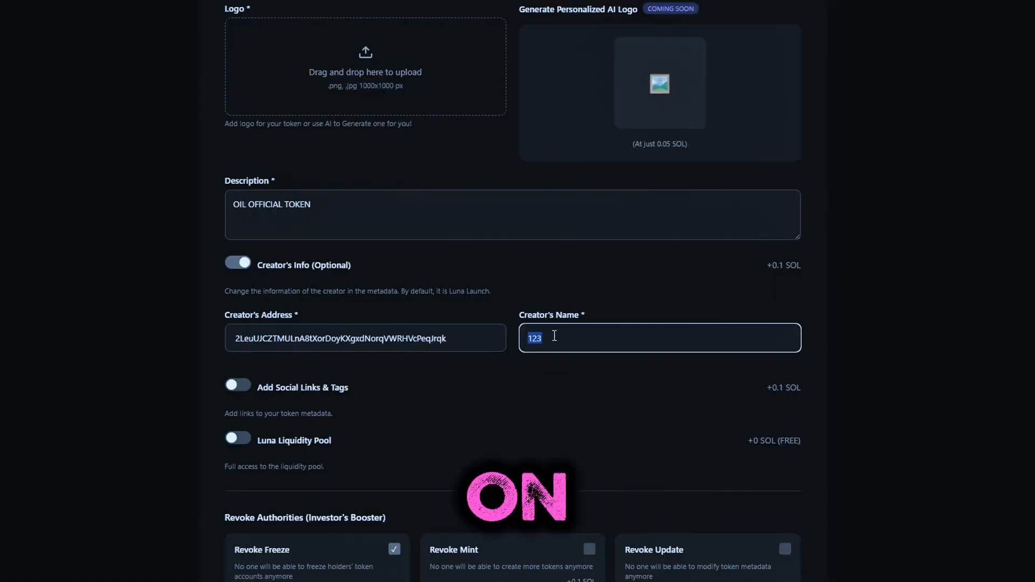
click(500, 380)
scroll(566, 382, down, 2)
click(243, 308)
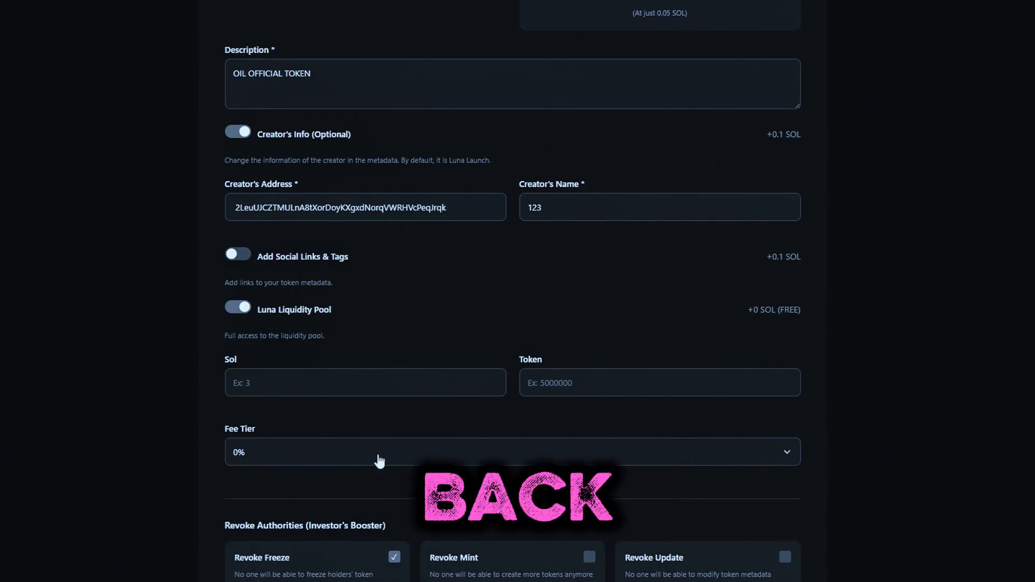
Step: Set the liquidity pool's Sol amount to 3
click(365, 377)
text(3)
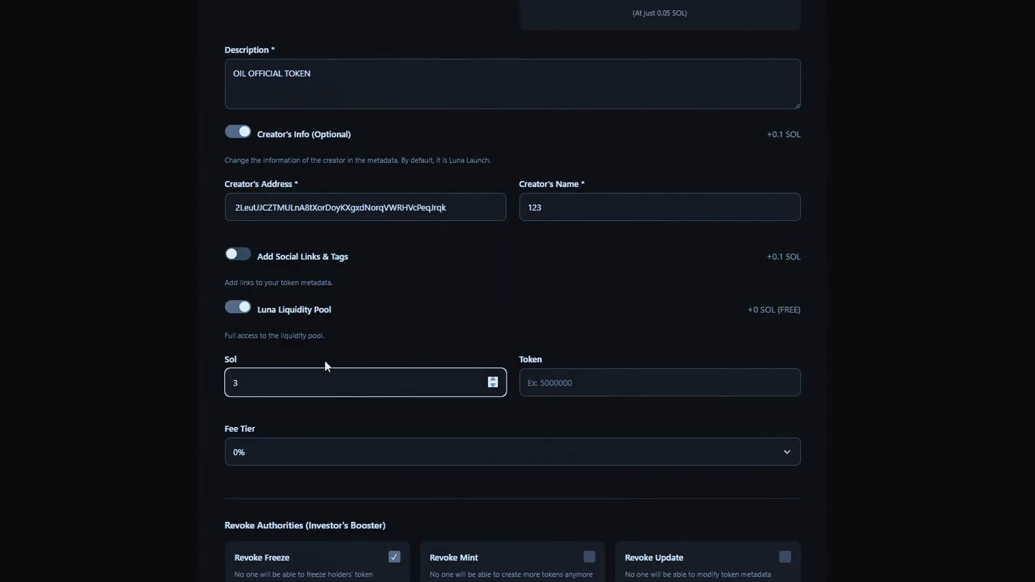
click(212, 418)
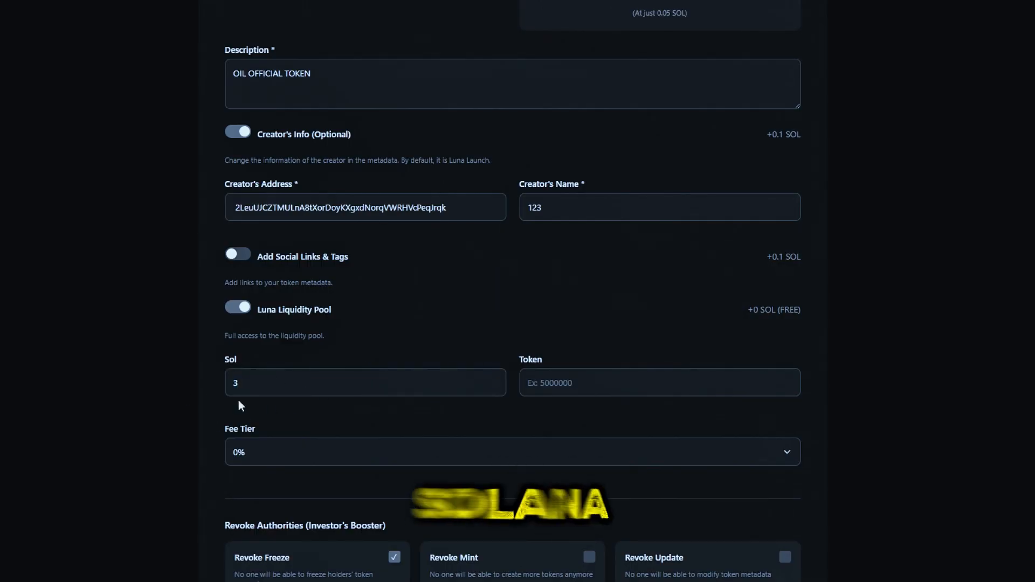
click(367, 376)
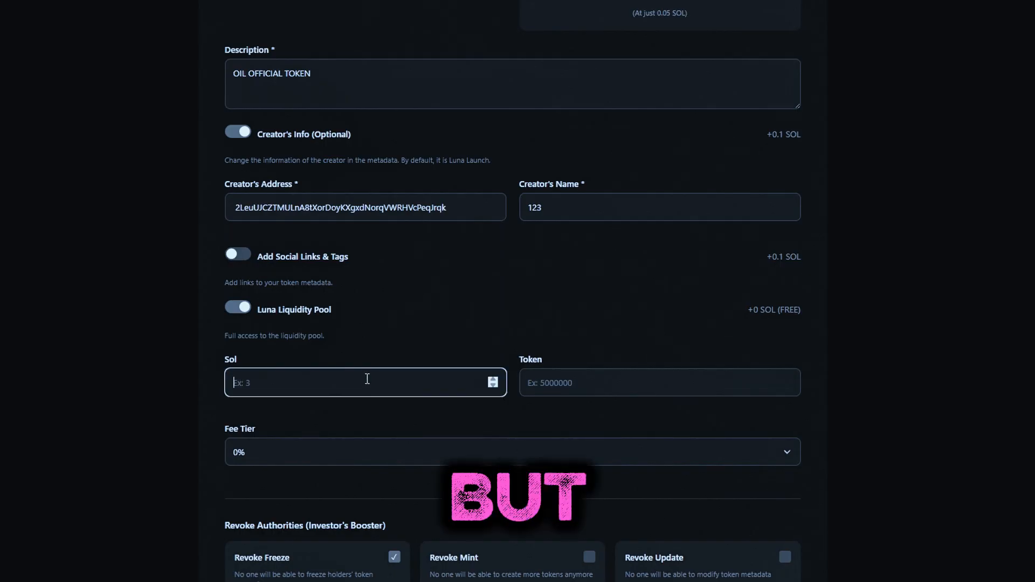
key(BackSpace)
text(3)
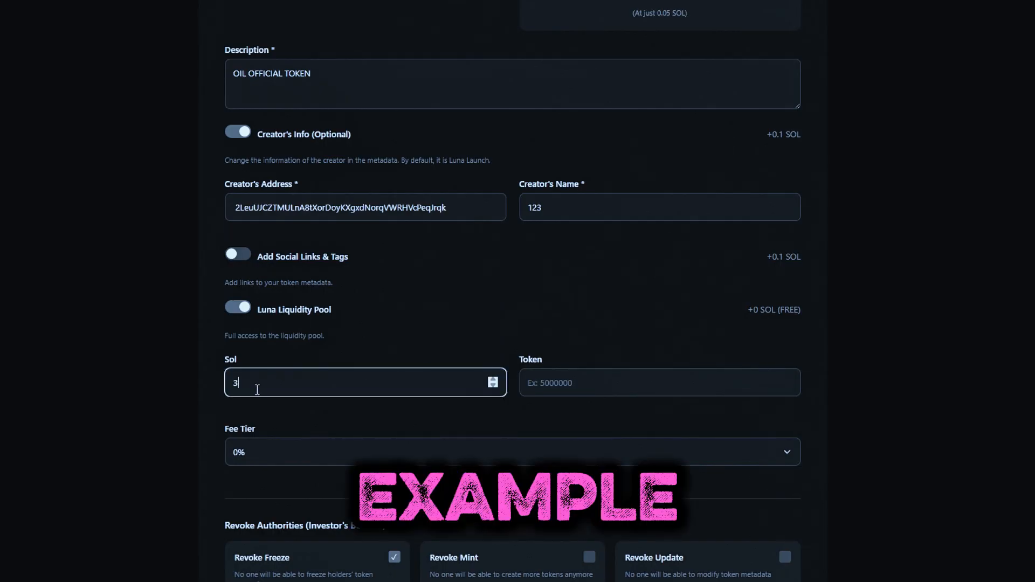
click(213, 418)
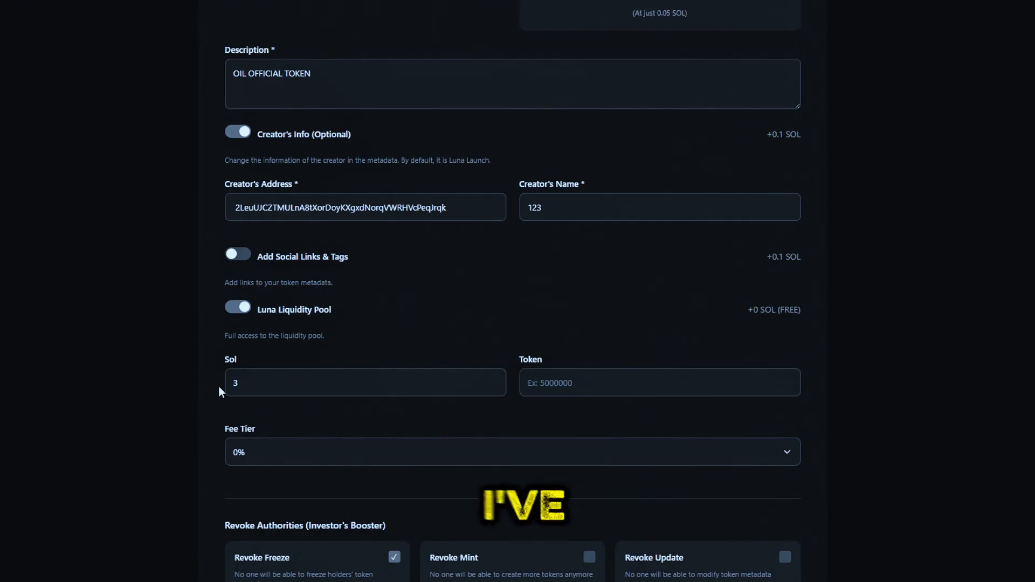
click(365, 381)
key(BackSpace)
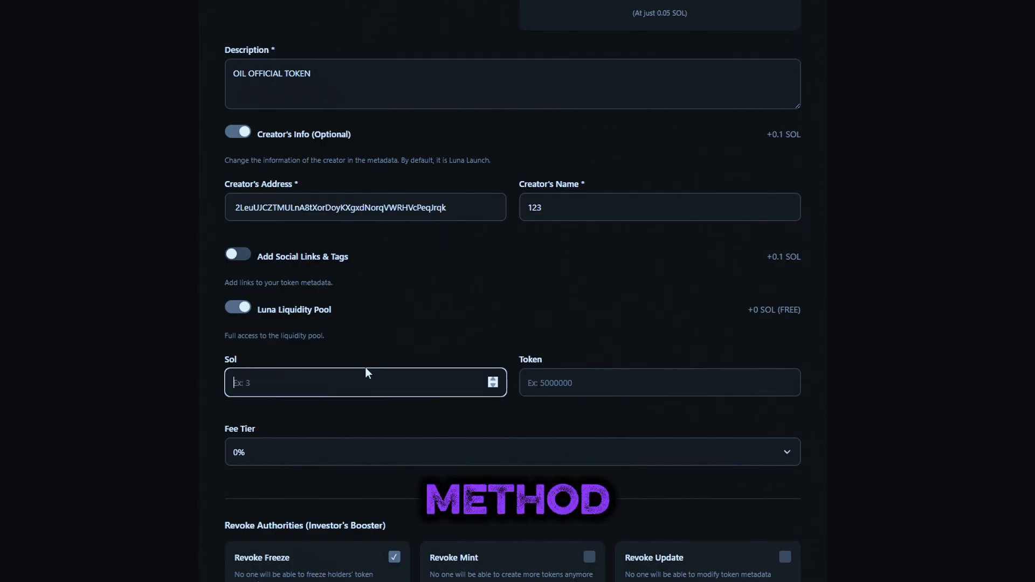
text(3)
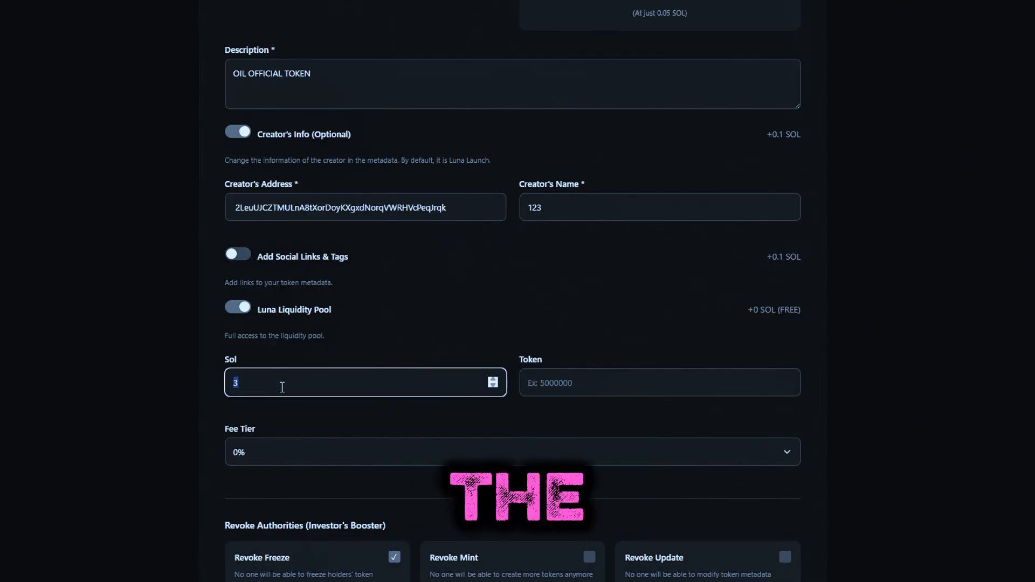
click(212, 419)
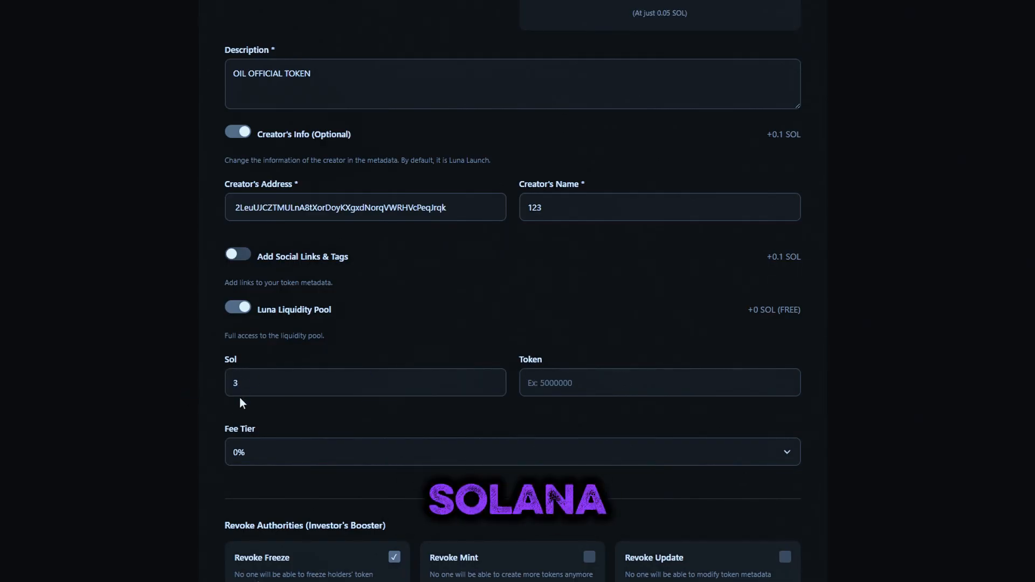
click(429, 383)
key(BackSpace)
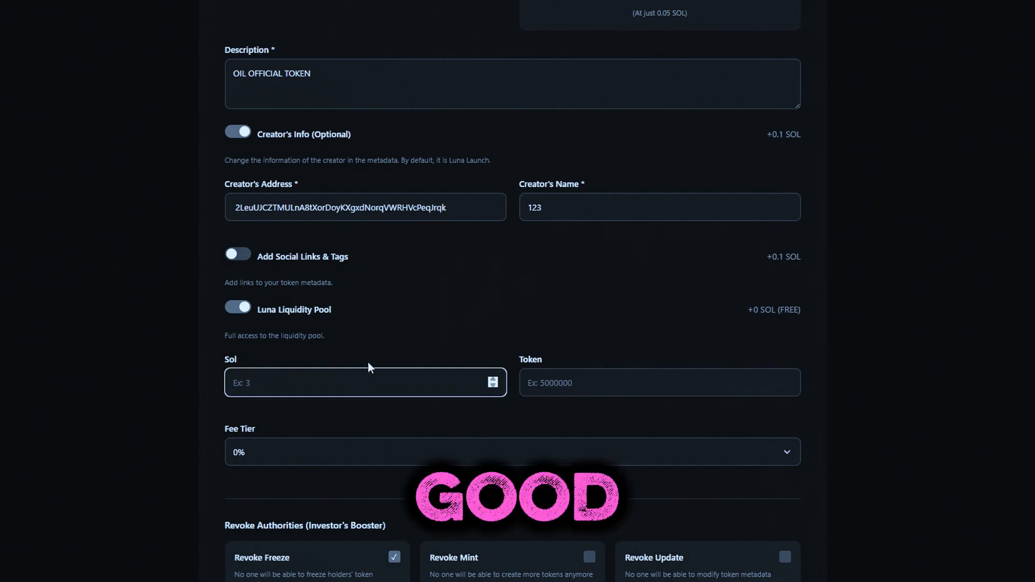
text(3)
double_click(281, 387)
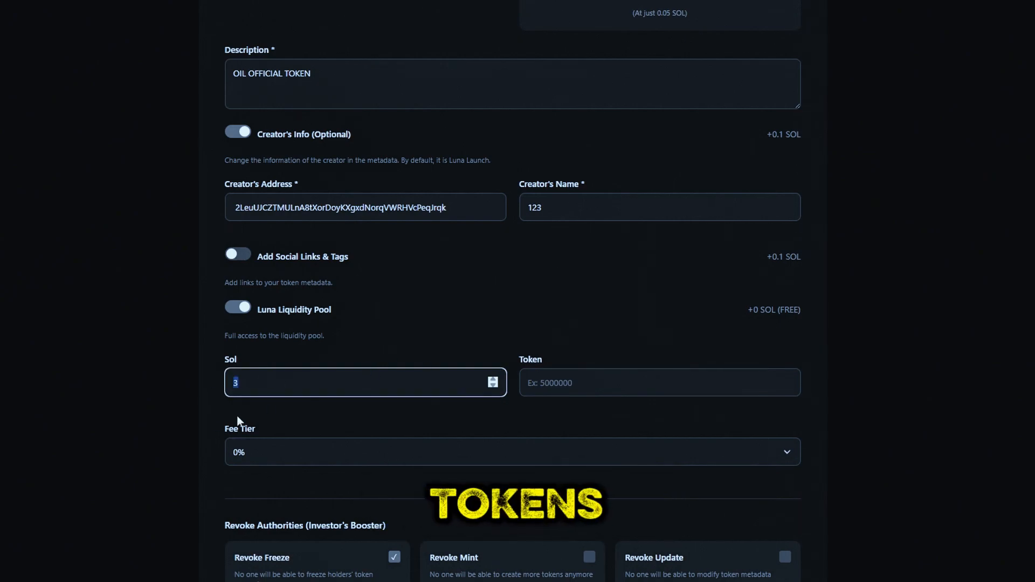
click(236, 418)
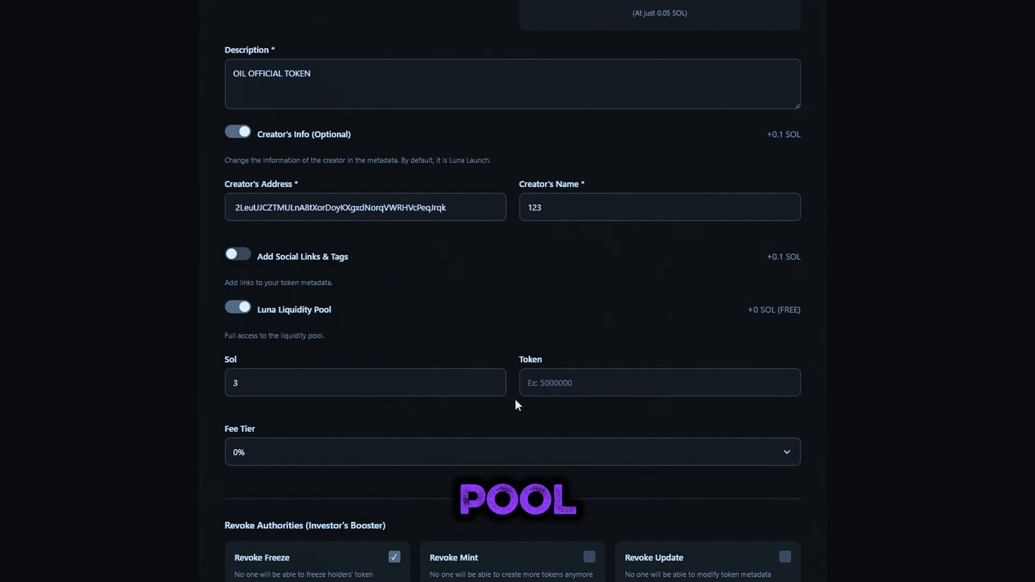
Step: Set the pool's token amount to 900000000 and the fee tier to 2%
click(554, 388)
text(9000)
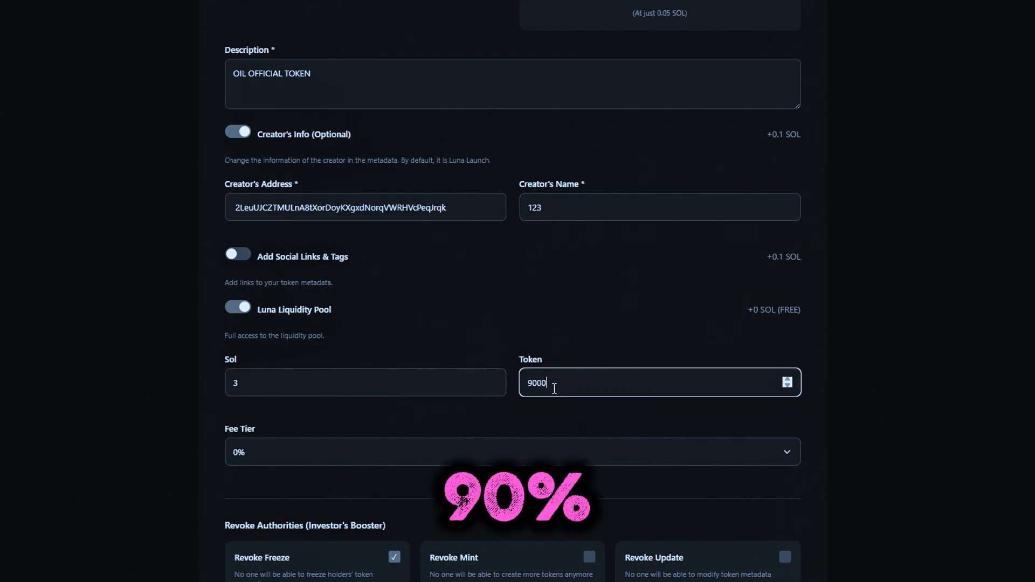
text(00000)
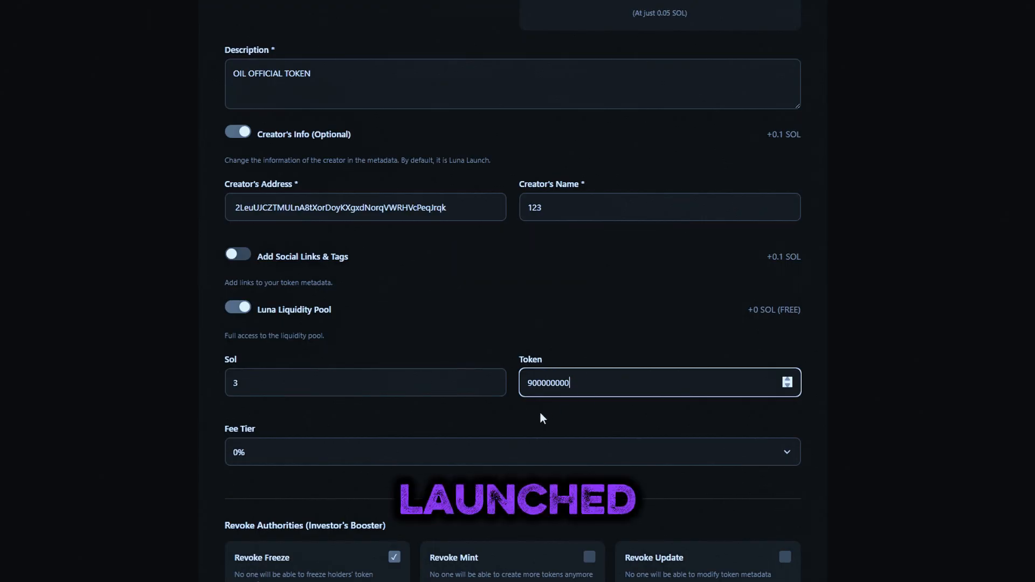
click(492, 455)
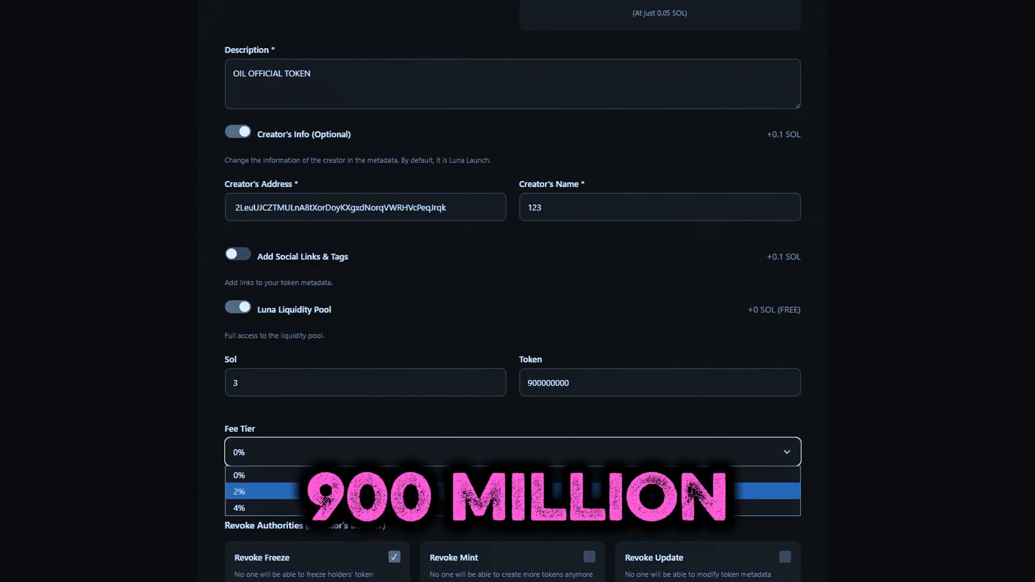
click(492, 491)
scroll(461, 442, down, 4)
Step: Revoke mint and update authorities, paste the recipient wallet address, and launch the token
click(589, 361)
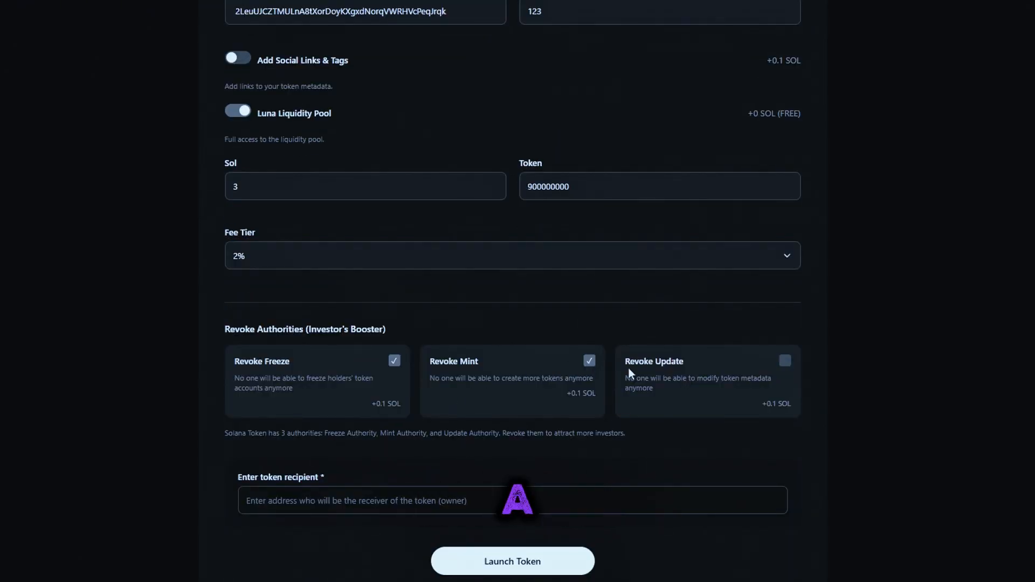
click(784, 361)
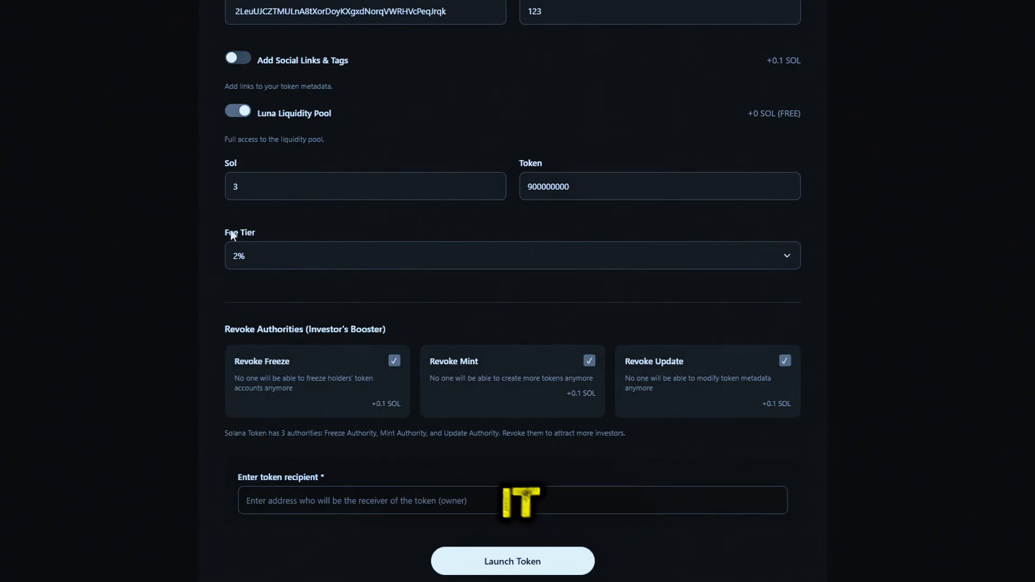
right_click(362, 500)
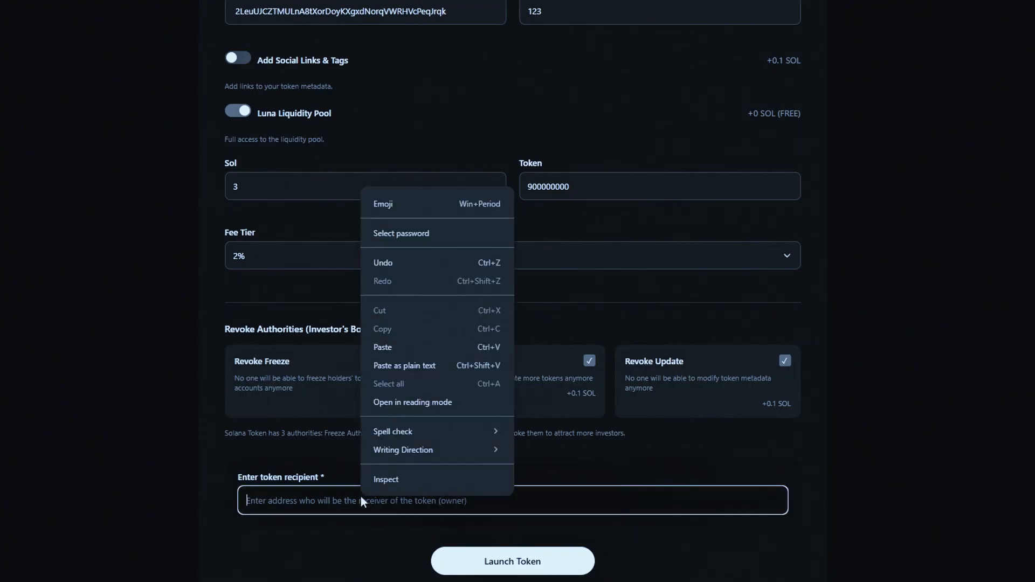
key(Escape)
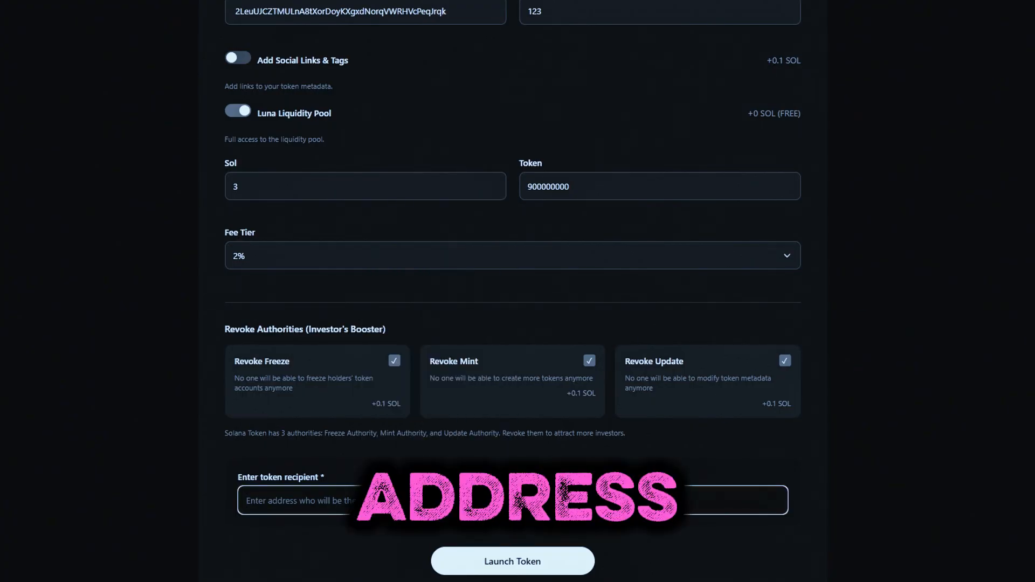
key(ctrl+v)
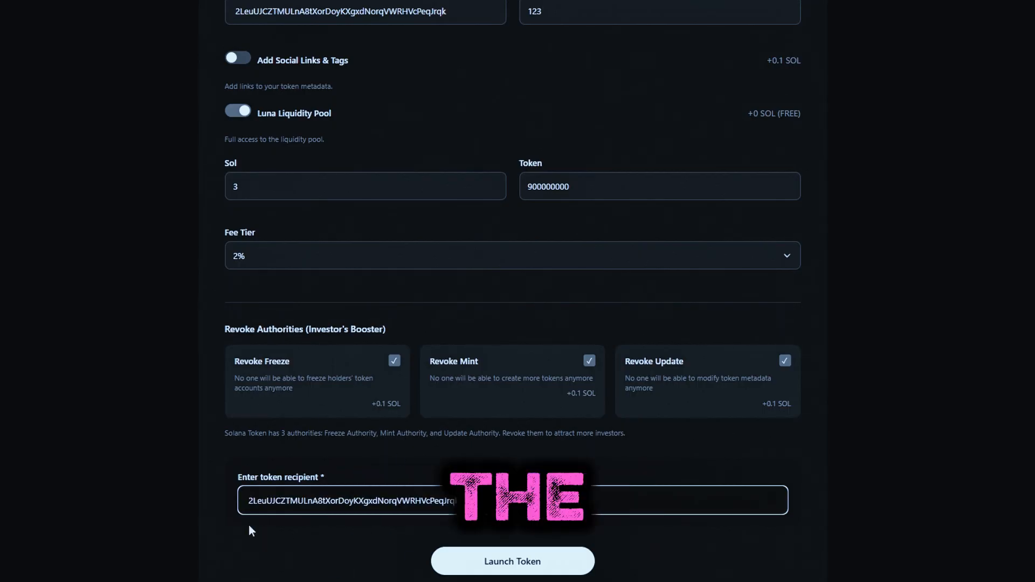
scroll(313, 470, down, 2)
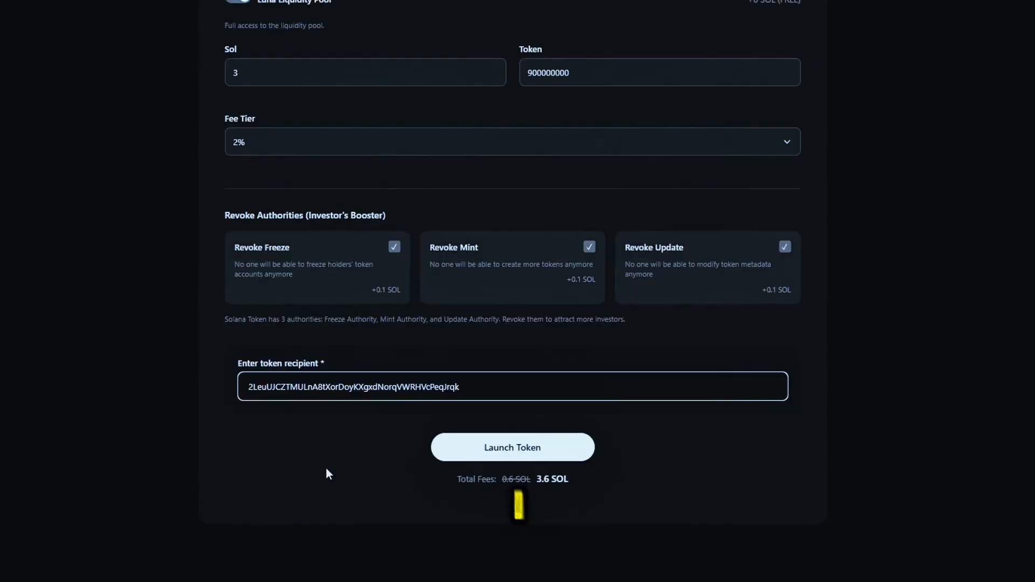
click(536, 438)
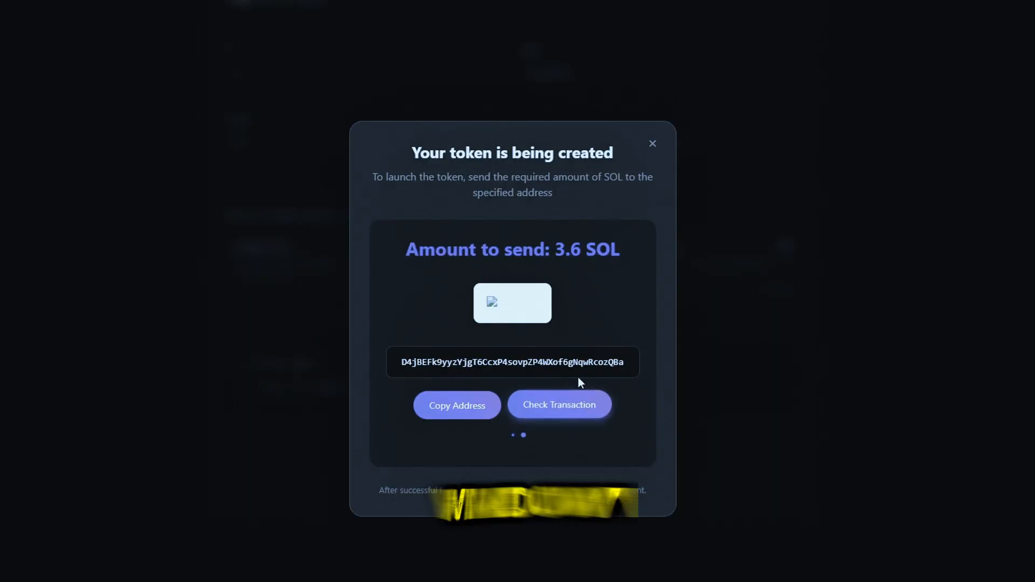